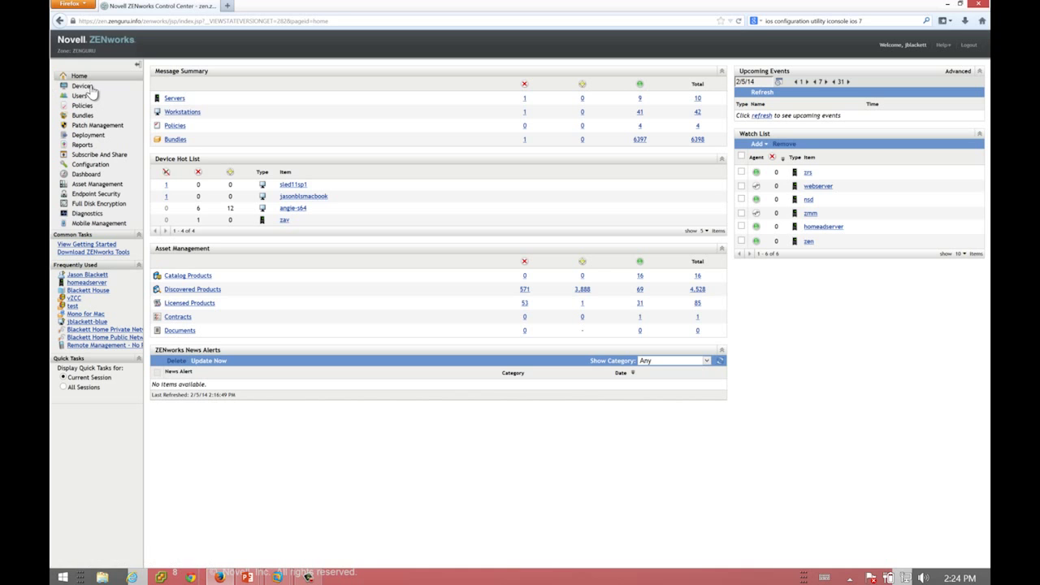
Select homeadserver under Devices > Servers > Production and start a Remote Control request for it
left_click(91, 89)
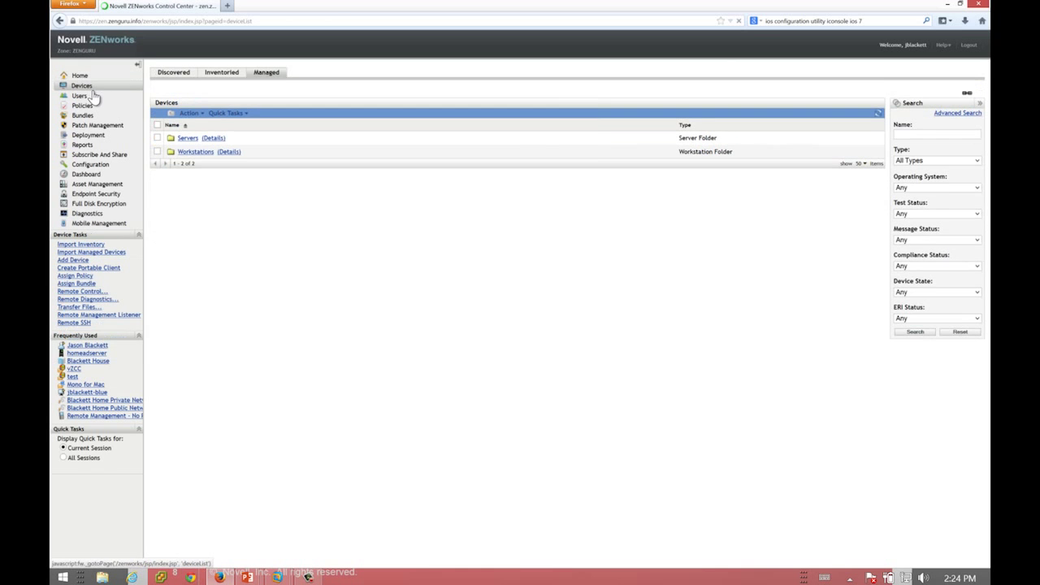
left_click(187, 139)
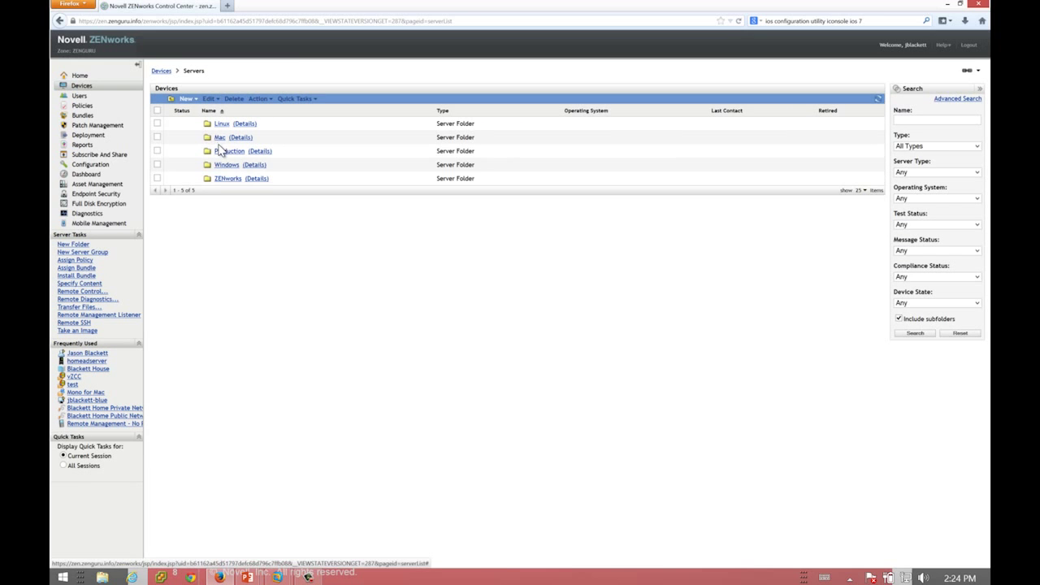
left_click(223, 153)
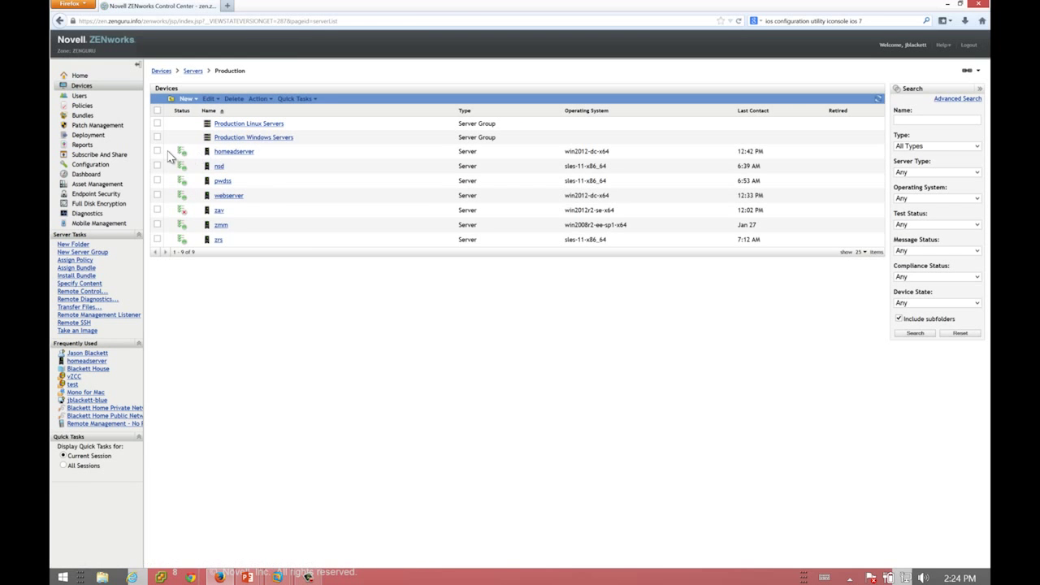
left_click(158, 151)
left_click(99, 292)
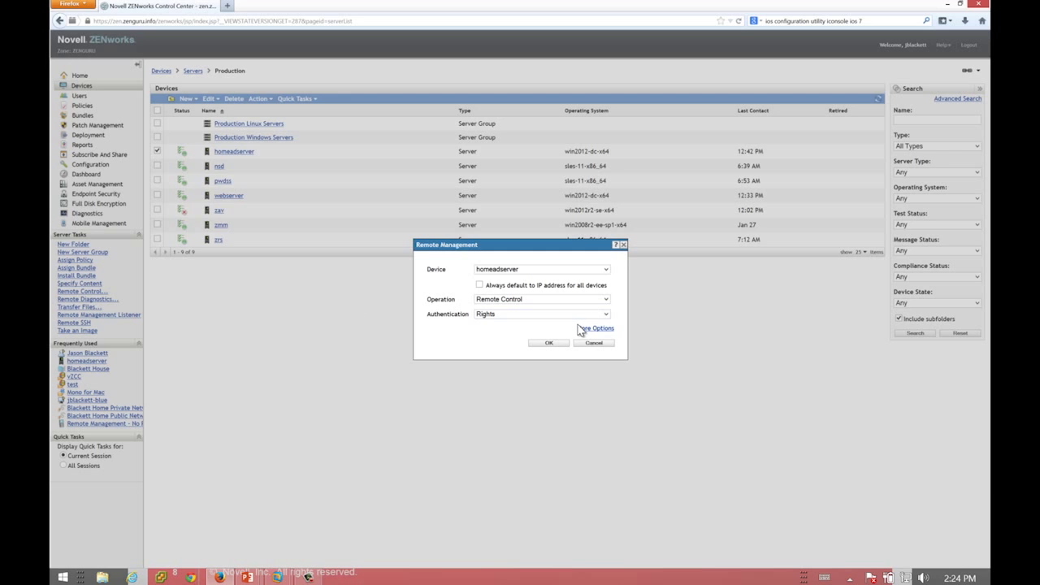
Keep homeadserver as the target, review the extra port and proxy options, and launch the session
left_click(589, 270)
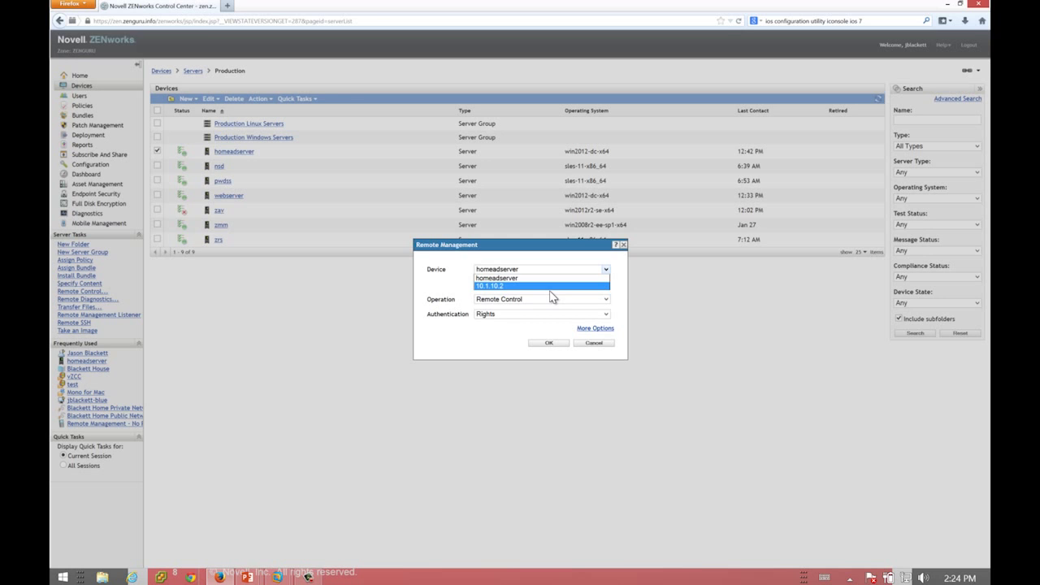
left_click(594, 329)
left_click(594, 328)
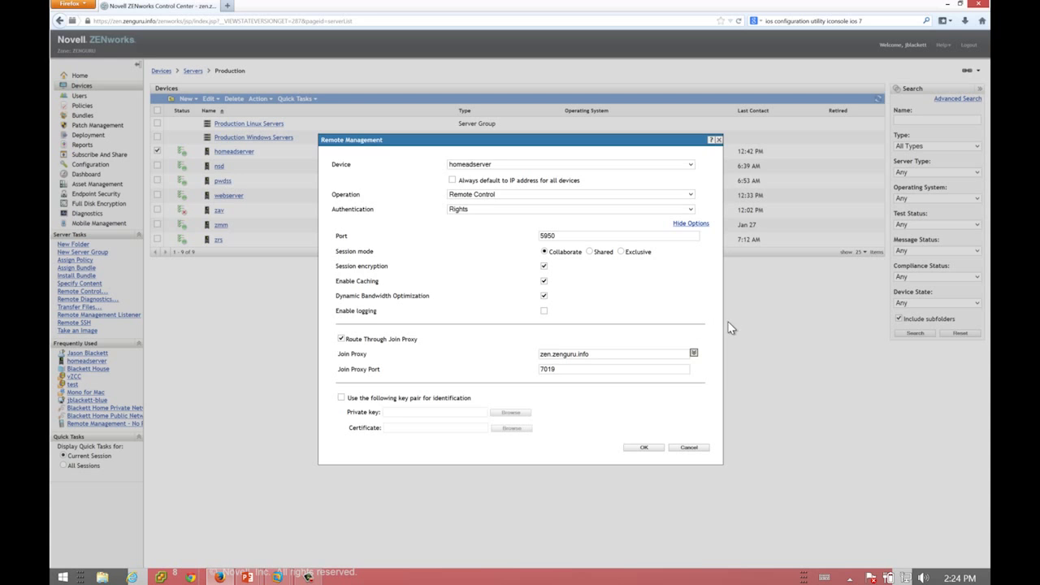
left_click(642, 449)
left_click(642, 450)
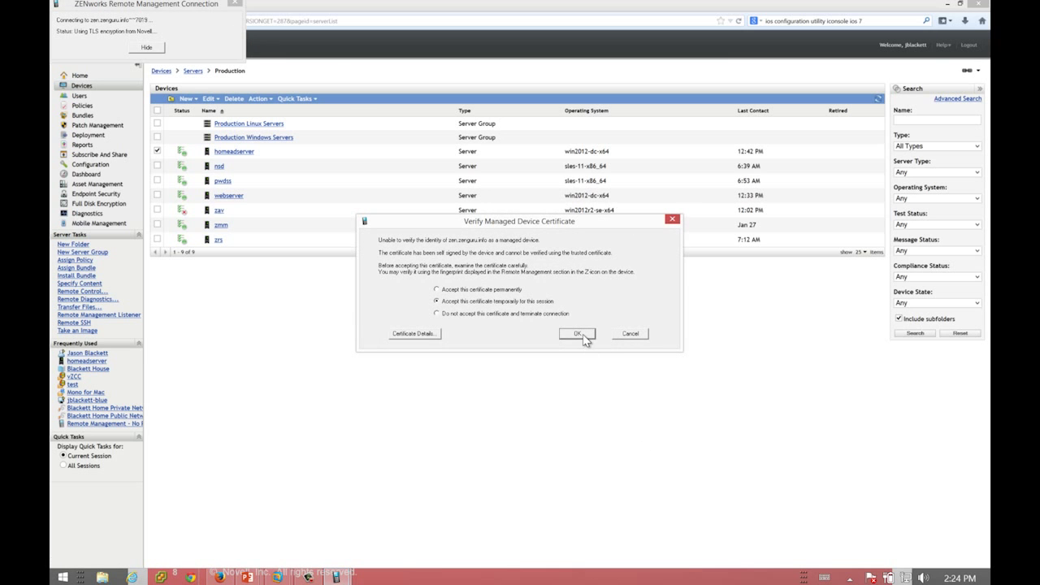
Accept the server certificate temporarily, view homeadserver's desktop, then close the Remote Control window
left_click(584, 338)
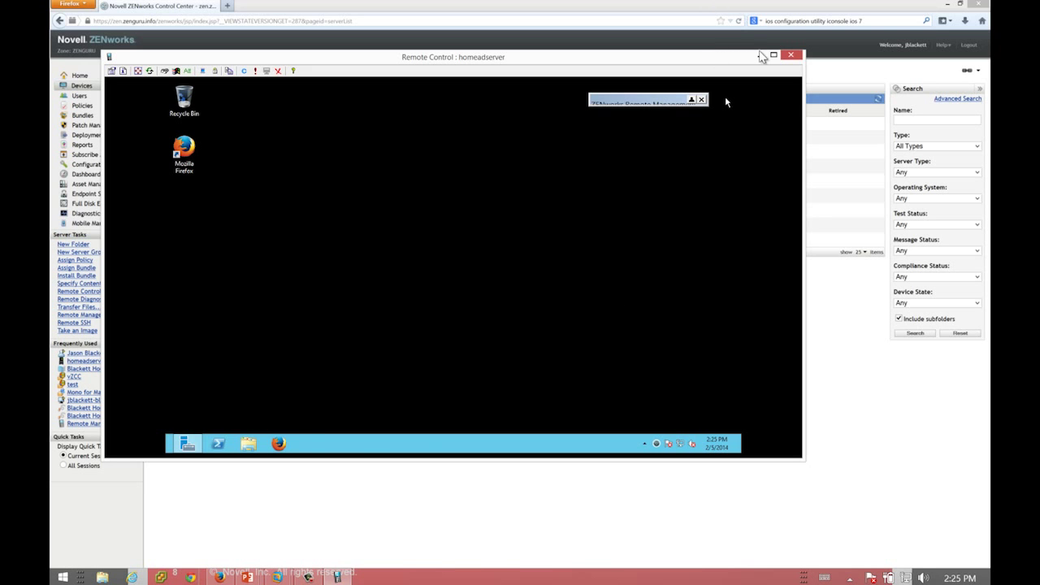
left_click(790, 57)
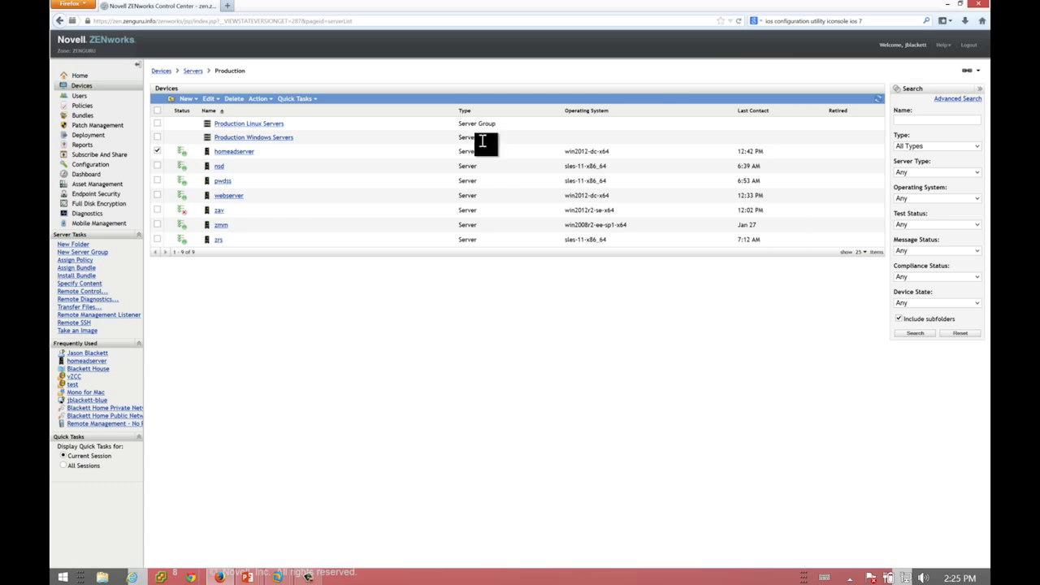
Open the Install .NET Framework 4.0 bundle from Bundles > Share > Other > Windows
left_click(131, 116)
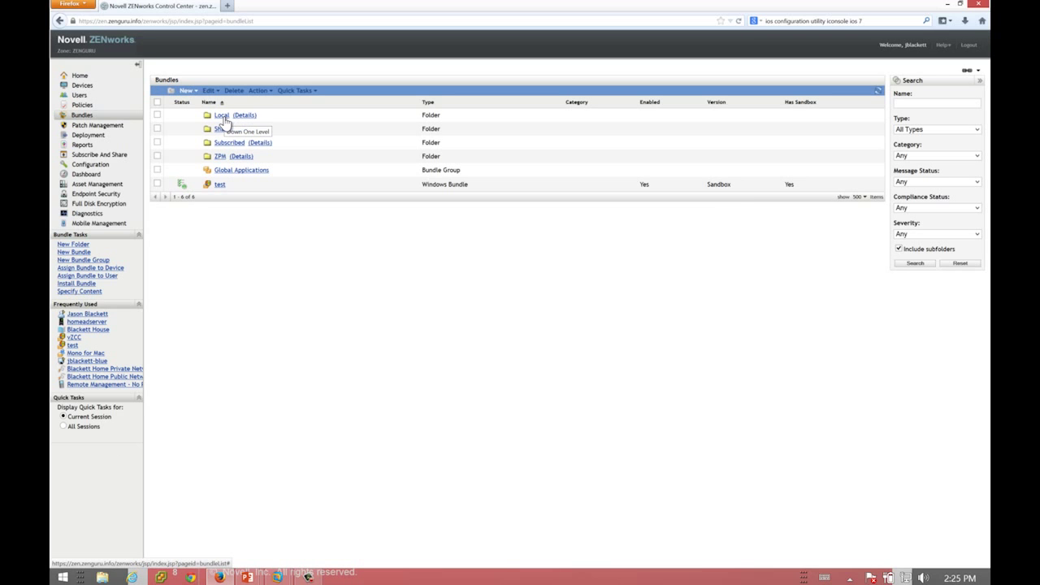
left_click(224, 131)
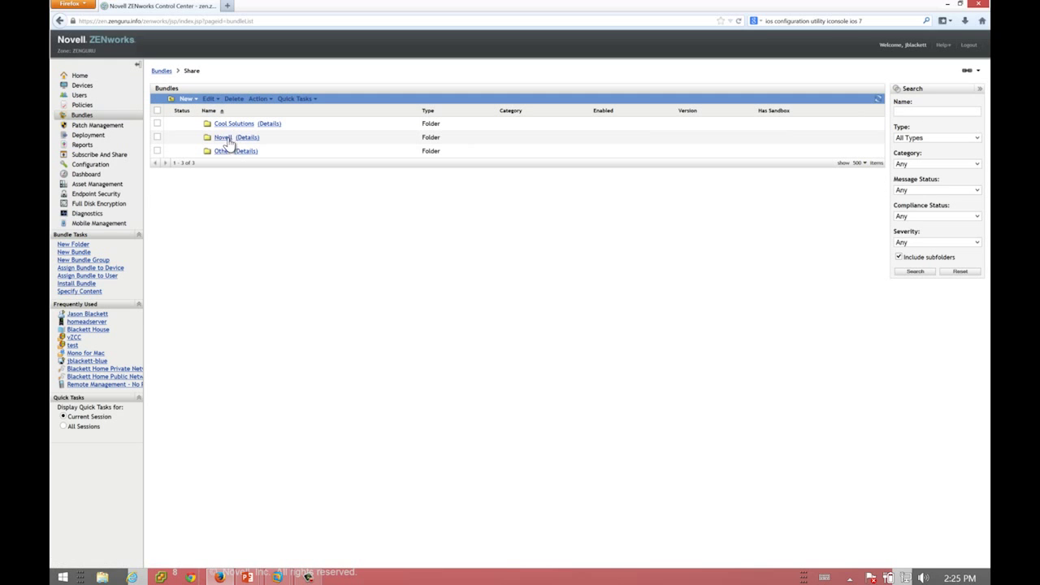
left_click(222, 152)
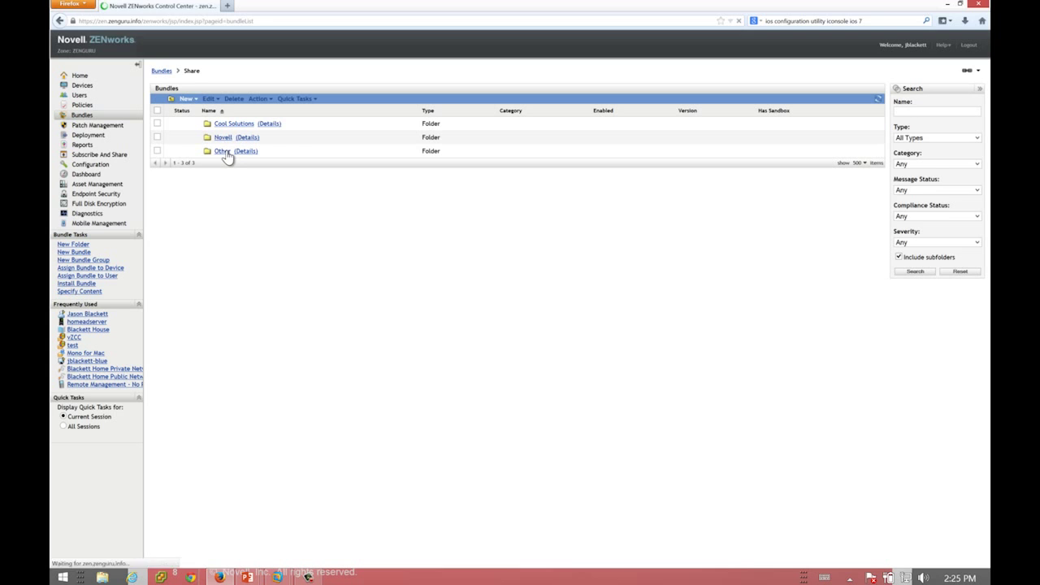
left_click(227, 153)
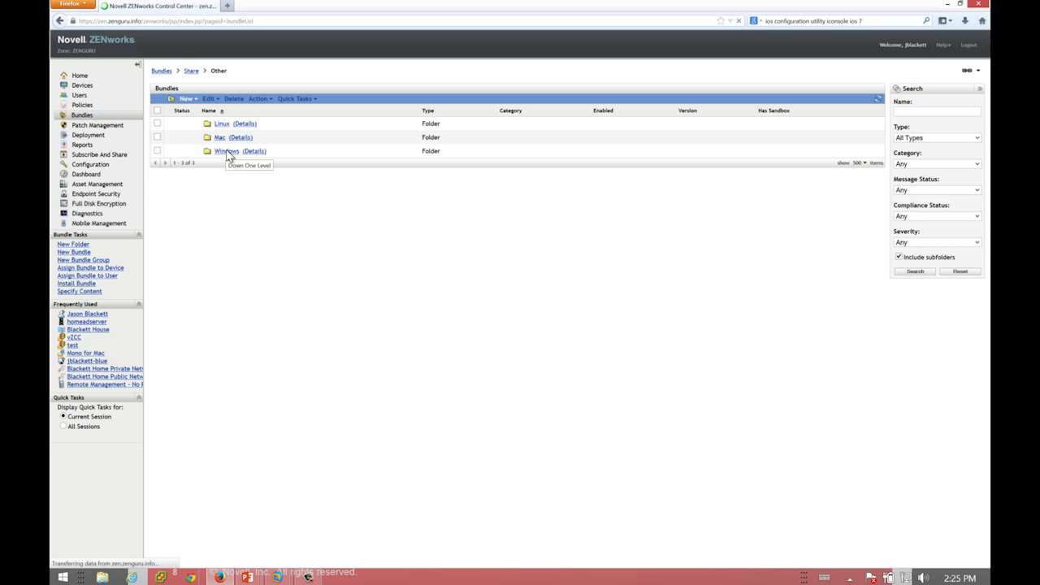
left_click(225, 126)
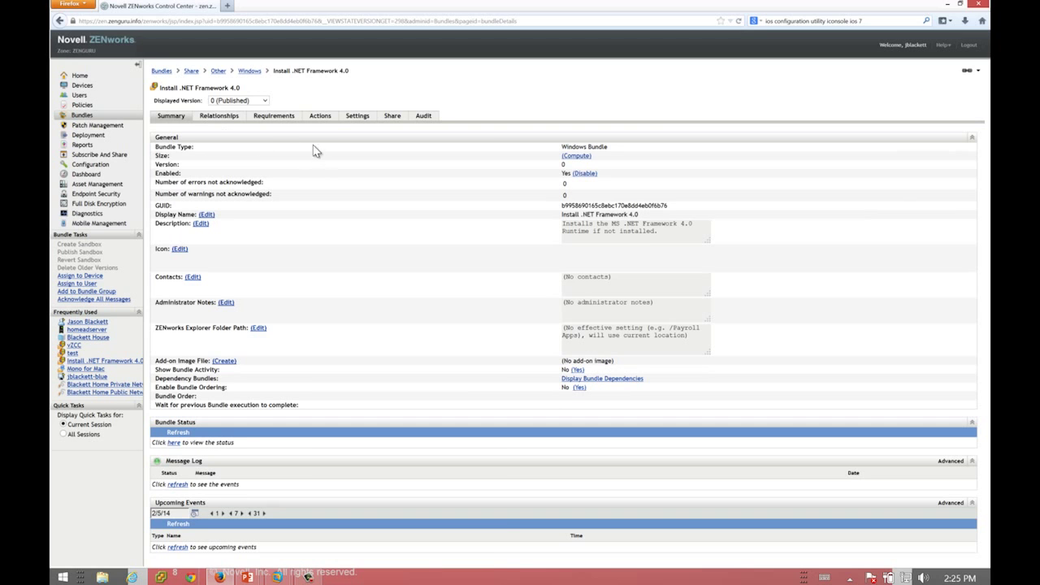
Show the Install action set and inspect the Install Framework command, cancelling without changes
left_click(317, 116)
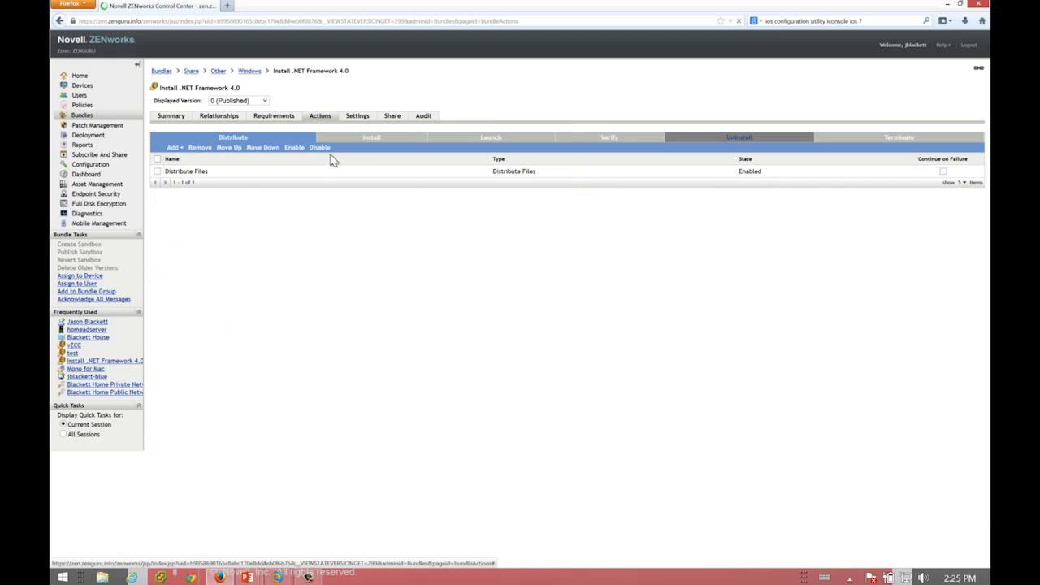
left_click(350, 139)
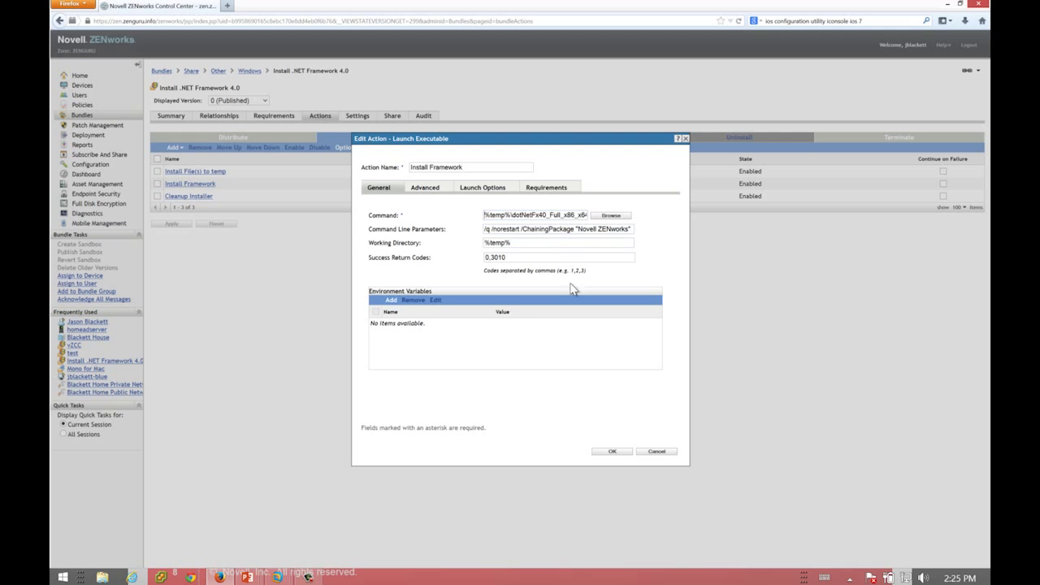
left_click(657, 452)
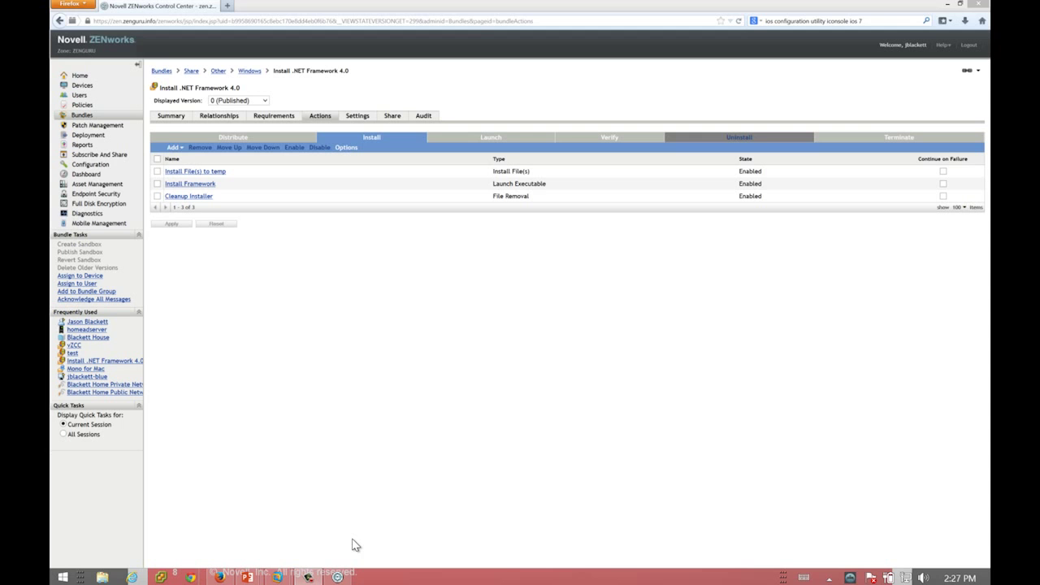
Launch ZENworks Application Virtualization to see its startup wizard, then start a new Firefox tab
left_click(339, 577)
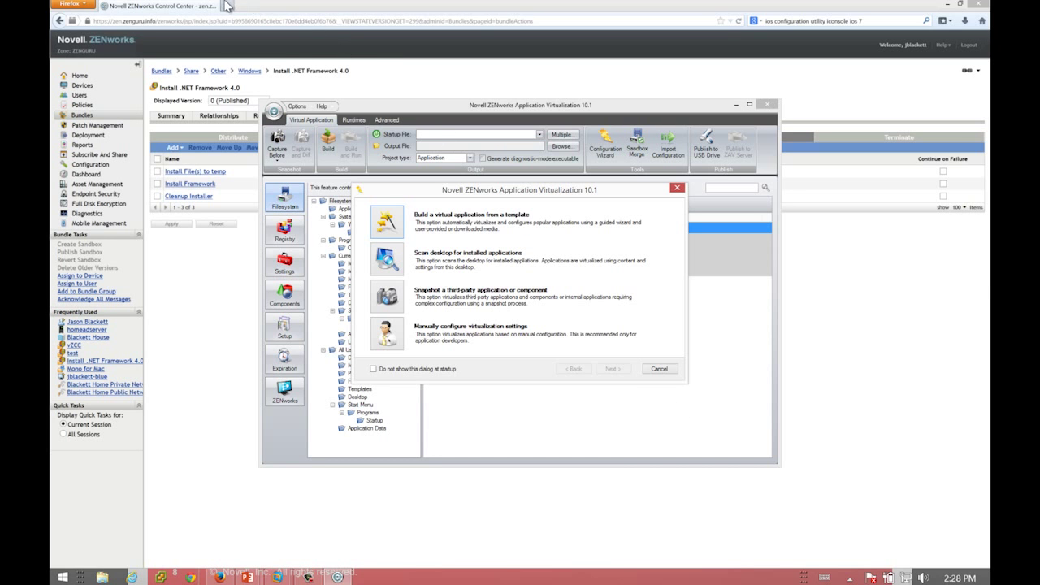
left_click(228, 5)
Sign in to the zav.zenguru.info app portal with the user's username and password, then show the desktop
type("https://z")
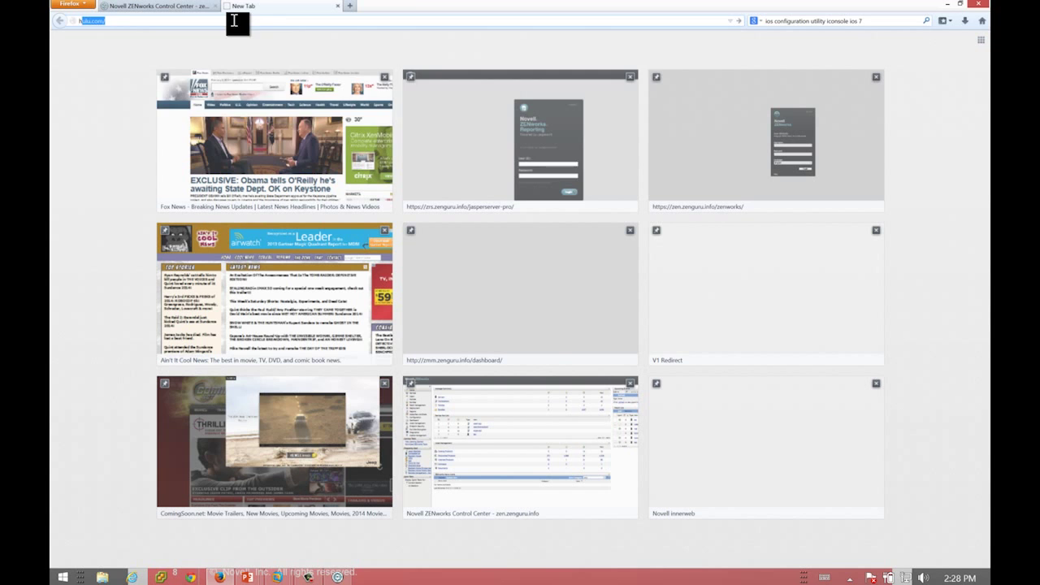
type("av.zengur")
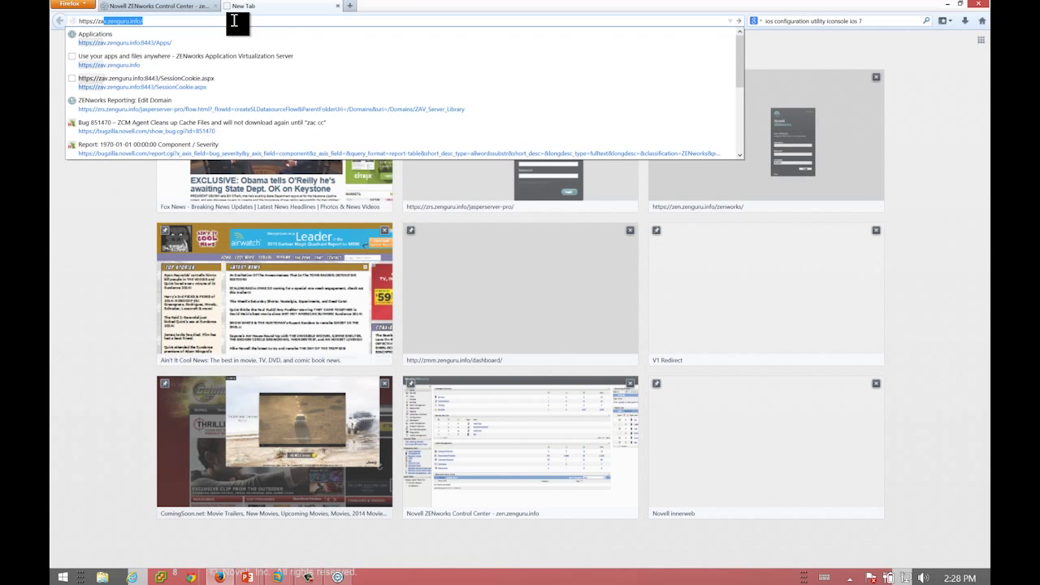
key("Return")
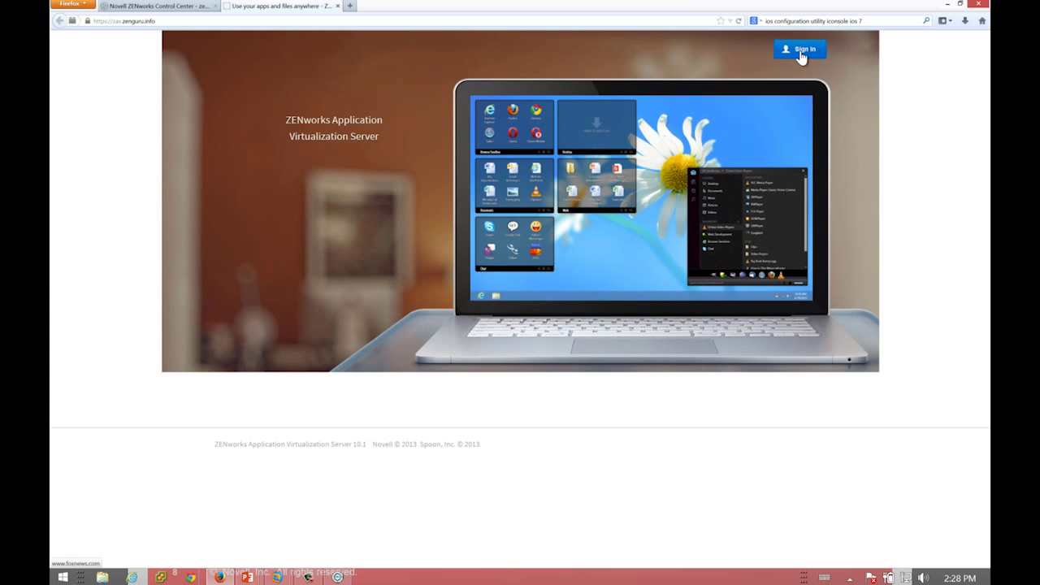
left_click(801, 52)
key("Tab")
type("************")
key("Return")
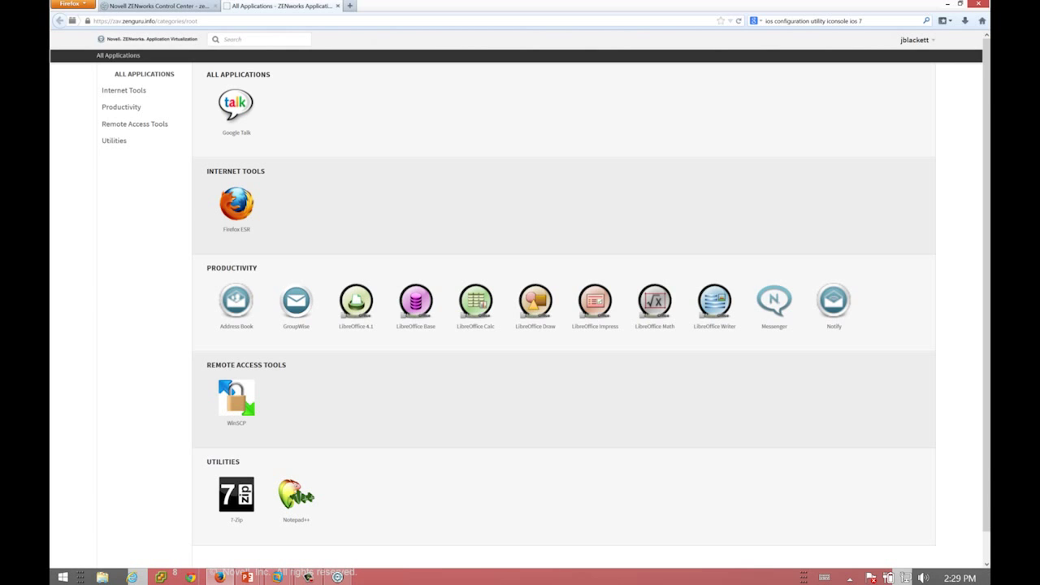
left_click(989, 582)
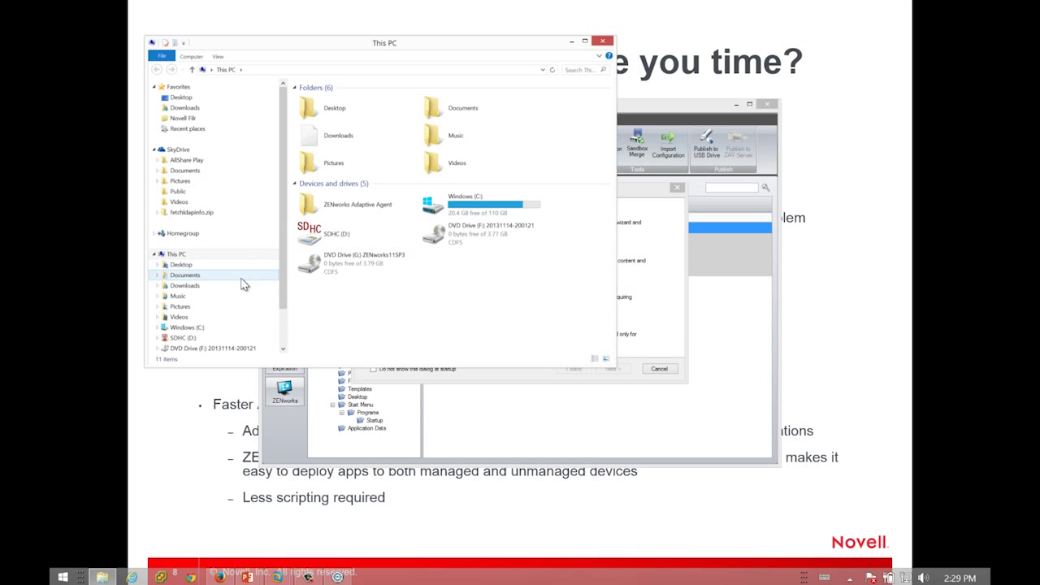
Open the ZENworks Adaptive Agent drive and its [All] folder in File Explorer
left_click(328, 214)
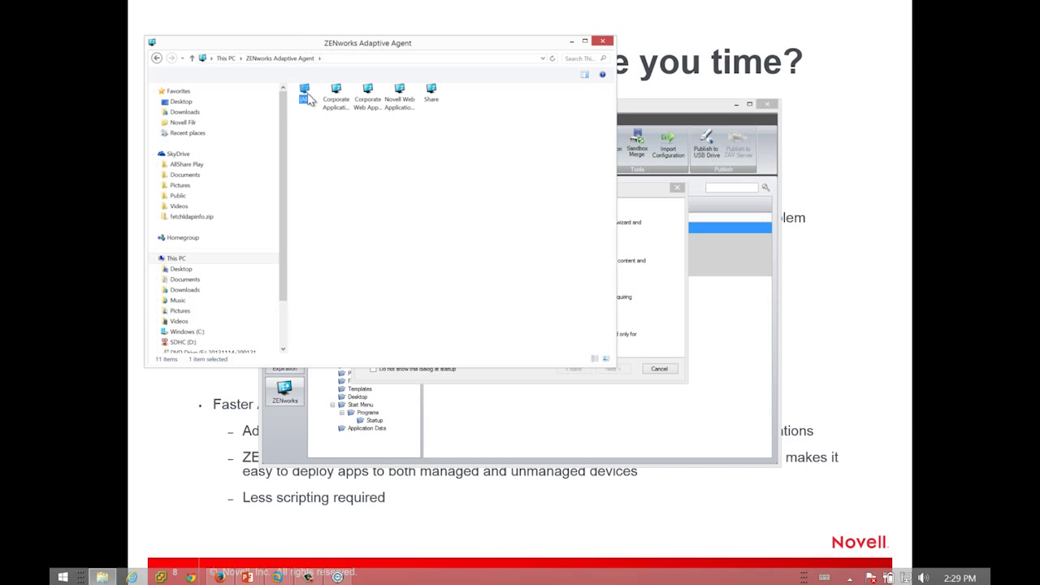
double_click(306, 93)
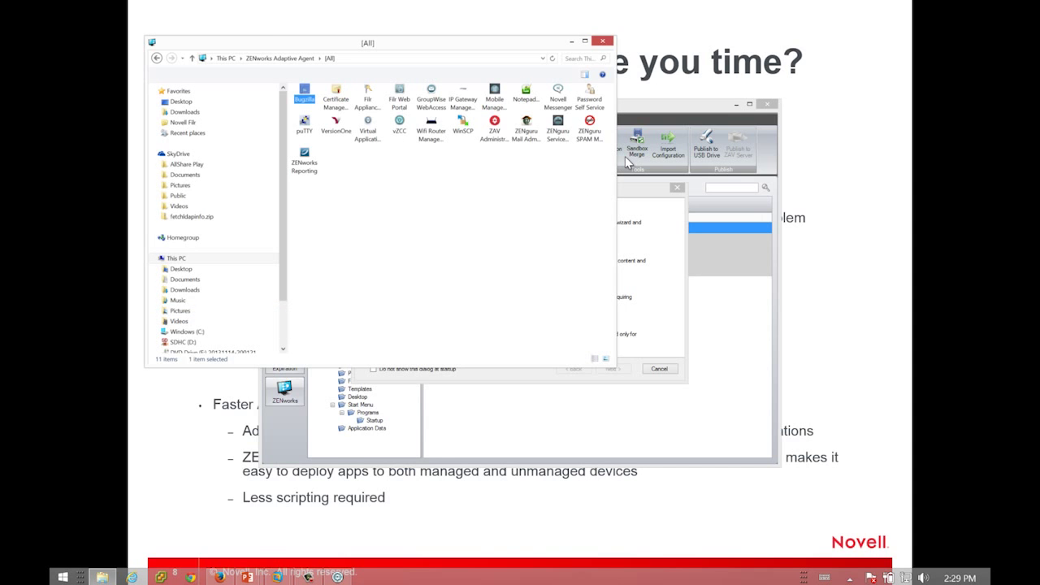